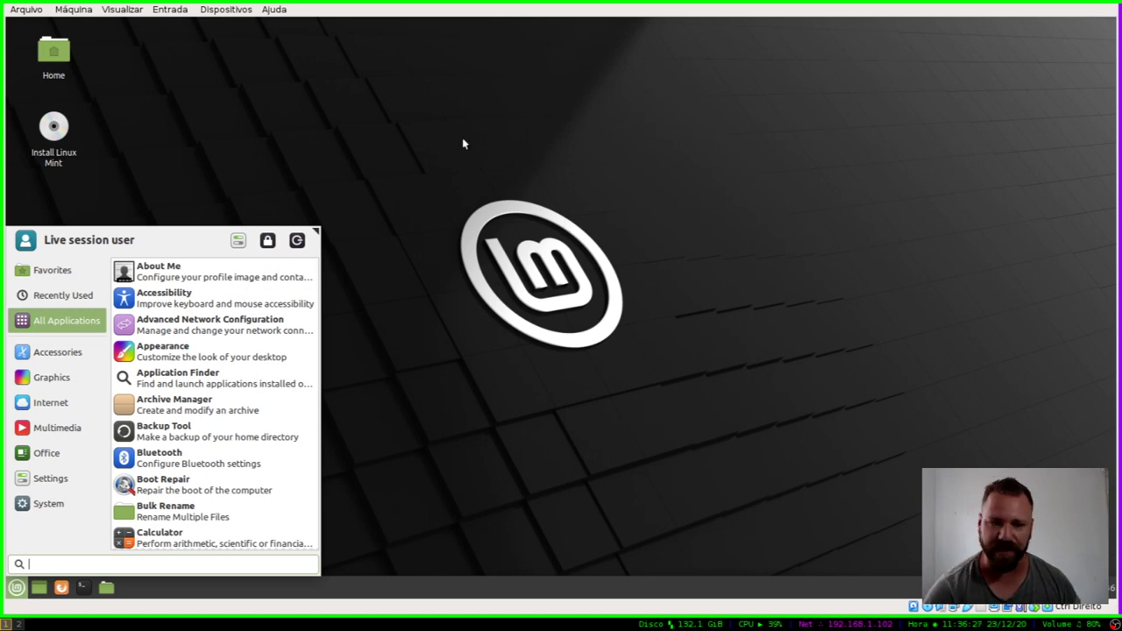
Step: Close the applications menu and launch the installer from the Install Linux Mint desktop icon
click(103, 126)
mouse_move(504, 186)
mouse_down()
mouse_move(673, 285)
mouse_move(500, 181)
mouse_up()
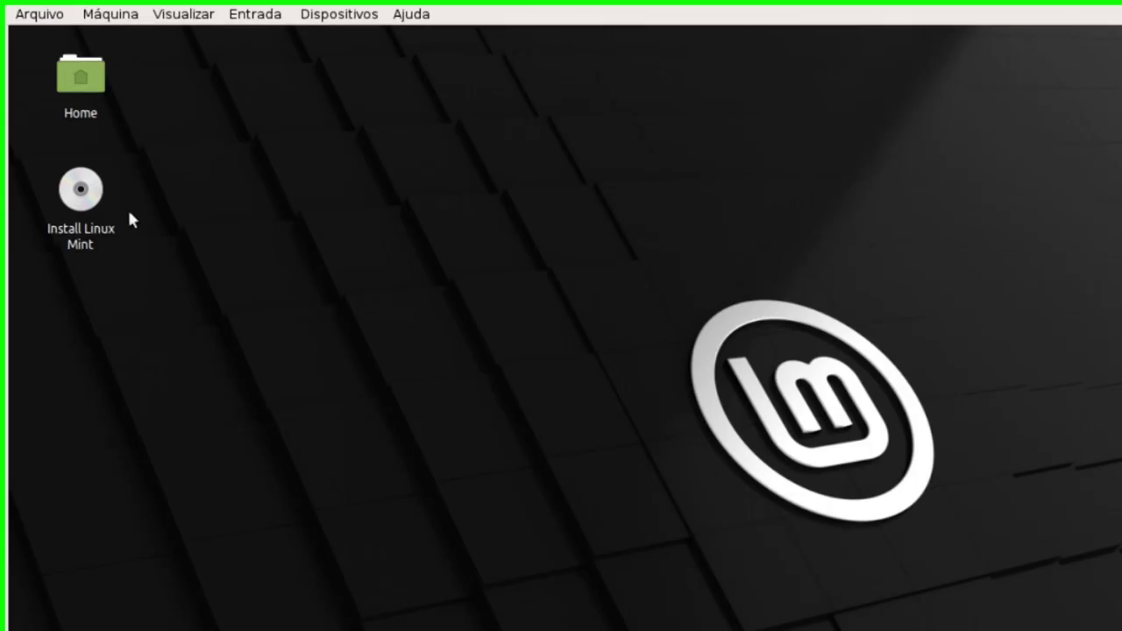
drag(107, 198, 48, 136)
drag(72, 204, 67, 208)
click(122, 230)
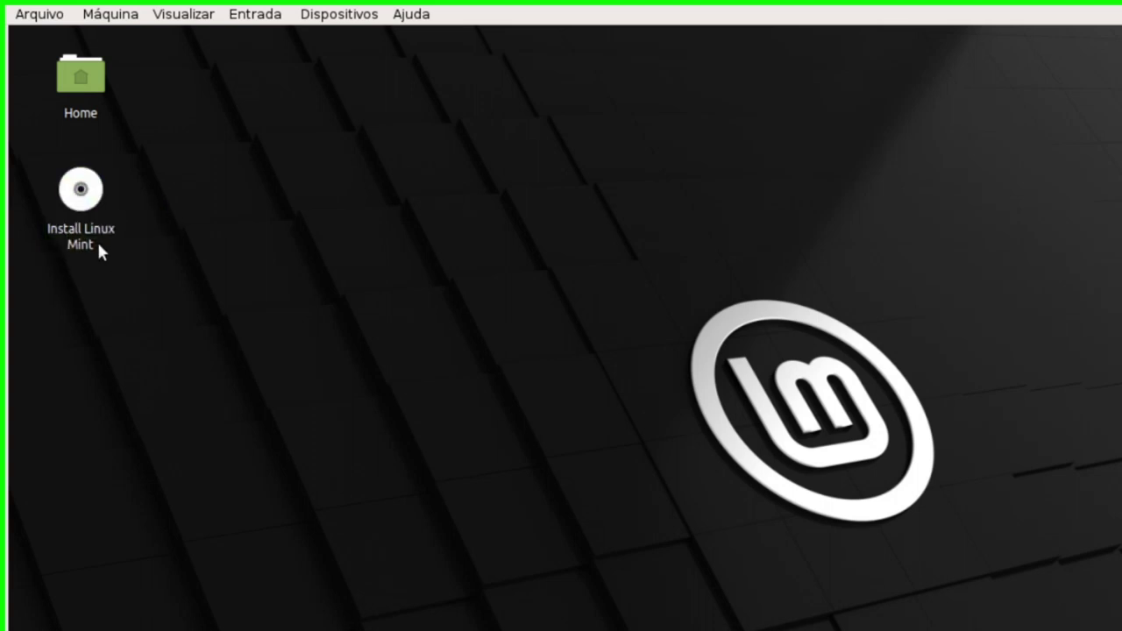
double_click(96, 235)
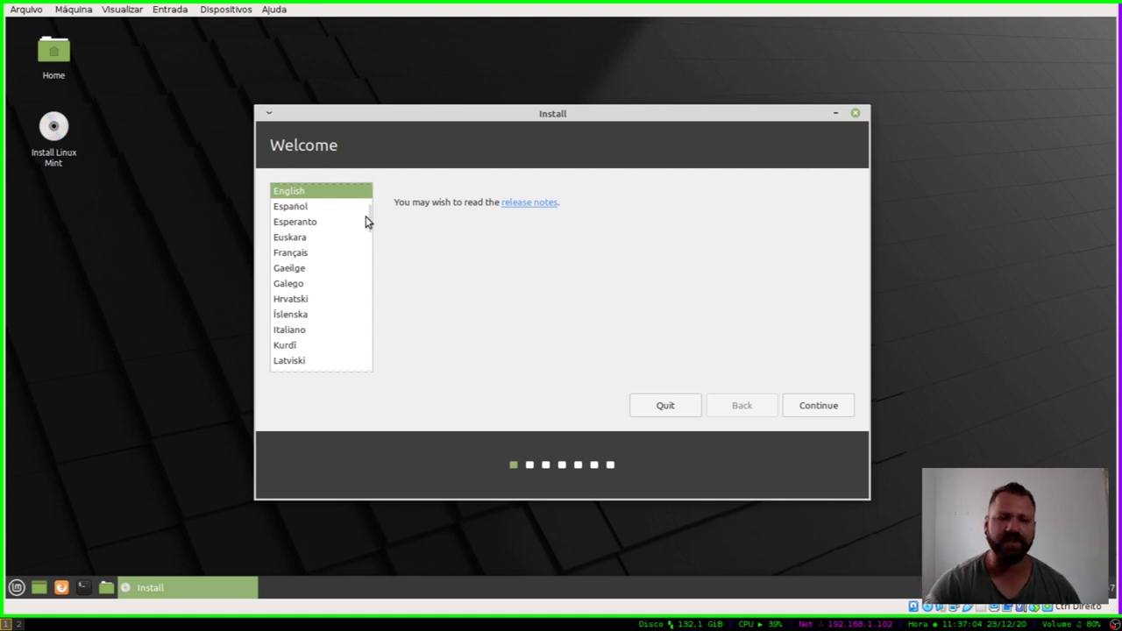
Step: Choose Português do Brasil as the installer language and continue to the keyboard layout page
drag(365, 220, 369, 255)
click(325, 265)
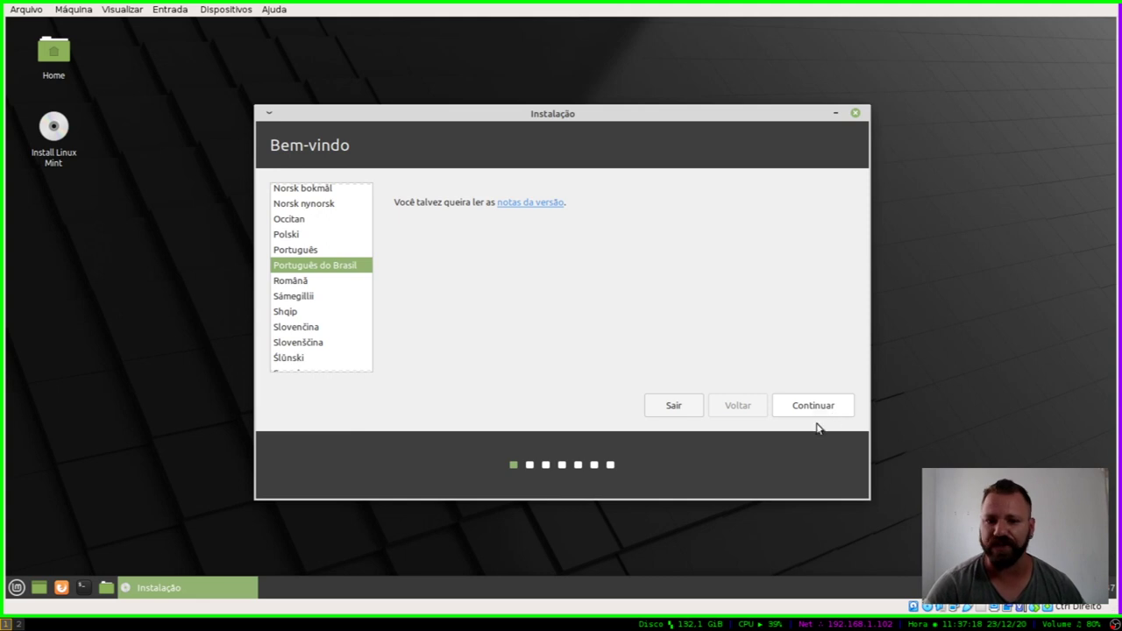
click(813, 406)
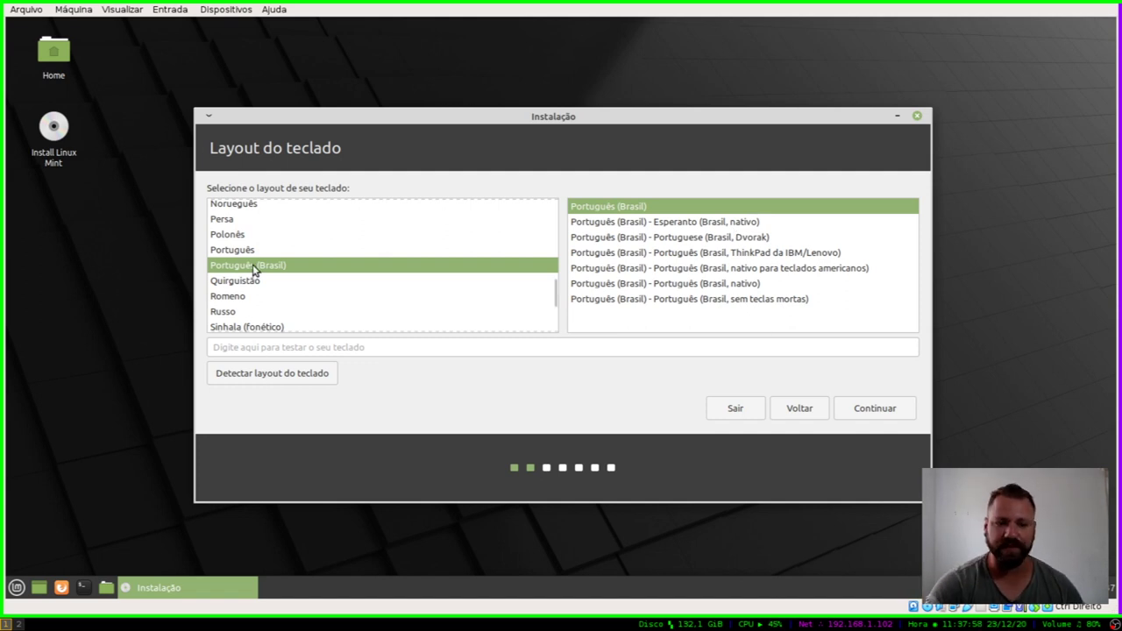
Step: Accept the Português (Brasil) keyboard layout and continue
click(876, 409)
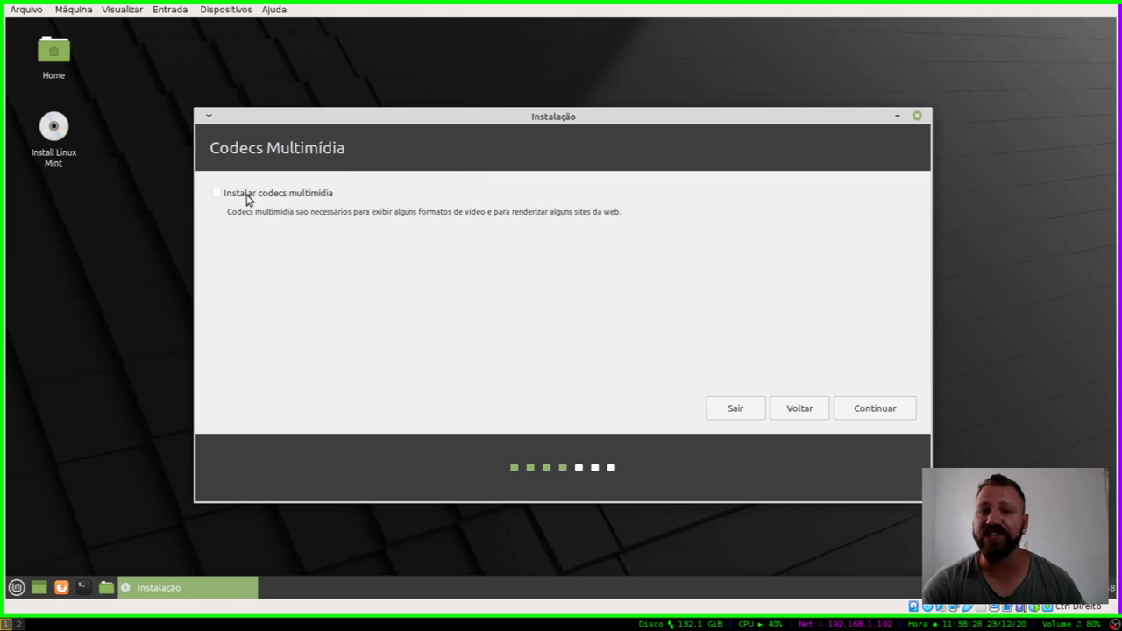
Step: Tick Instalar codecs multimídia and continue to the installation type page
click(246, 197)
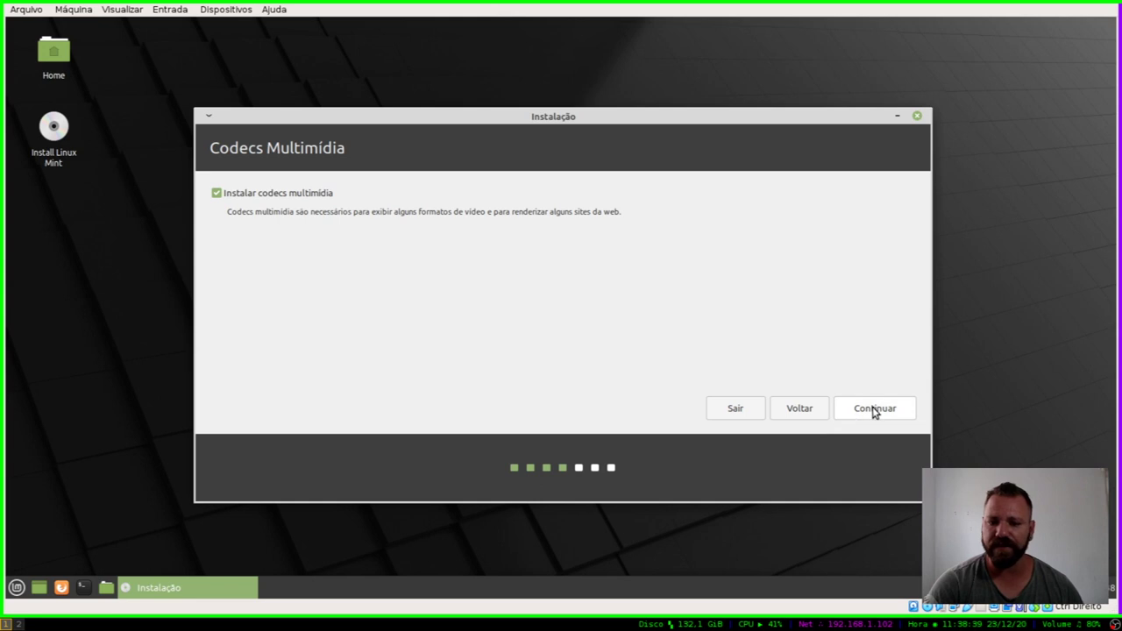
click(874, 412)
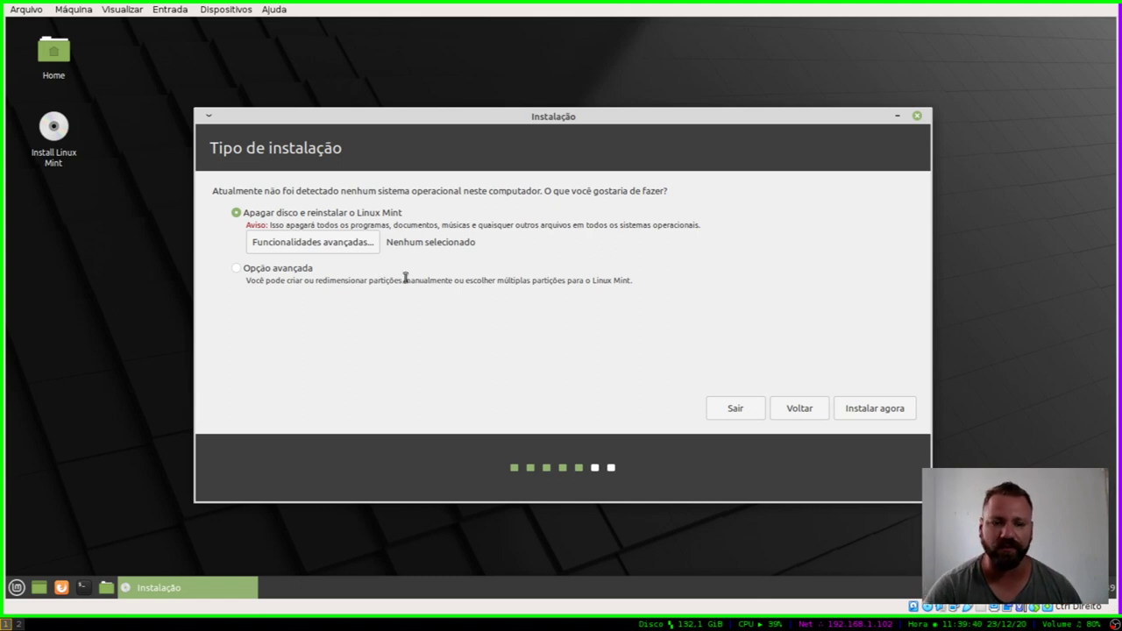
Step: Inspect the advanced features of the erase-disk option, closing them without changes
click(275, 271)
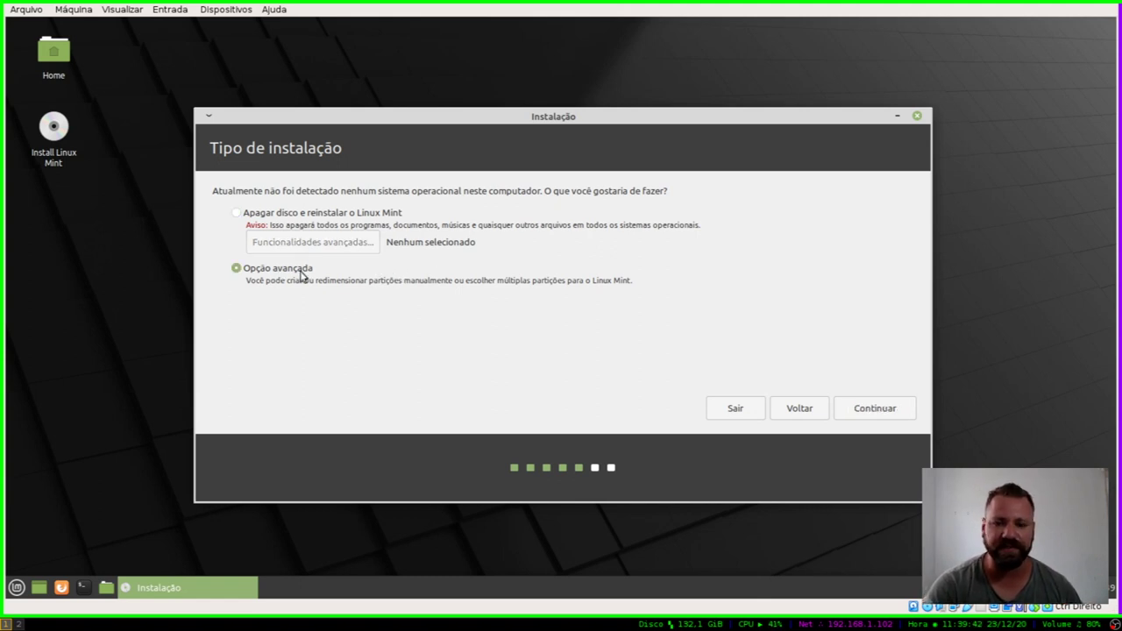
click(249, 215)
click(320, 249)
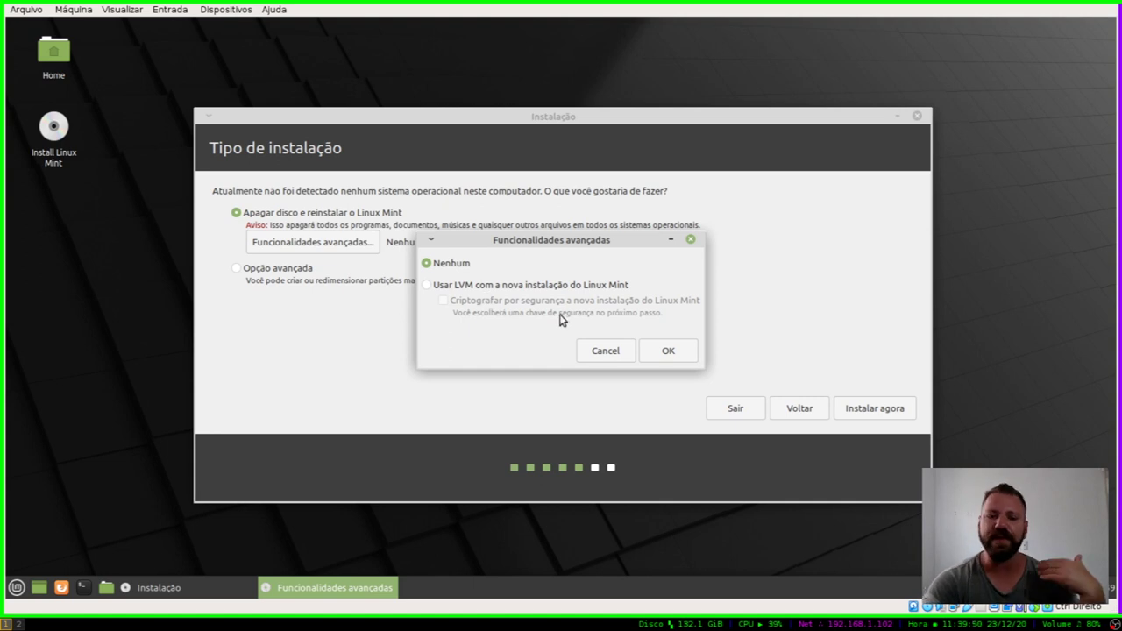
click(588, 351)
Step: Preview manual partitioning, then go back and install with the whole disk erased
click(275, 270)
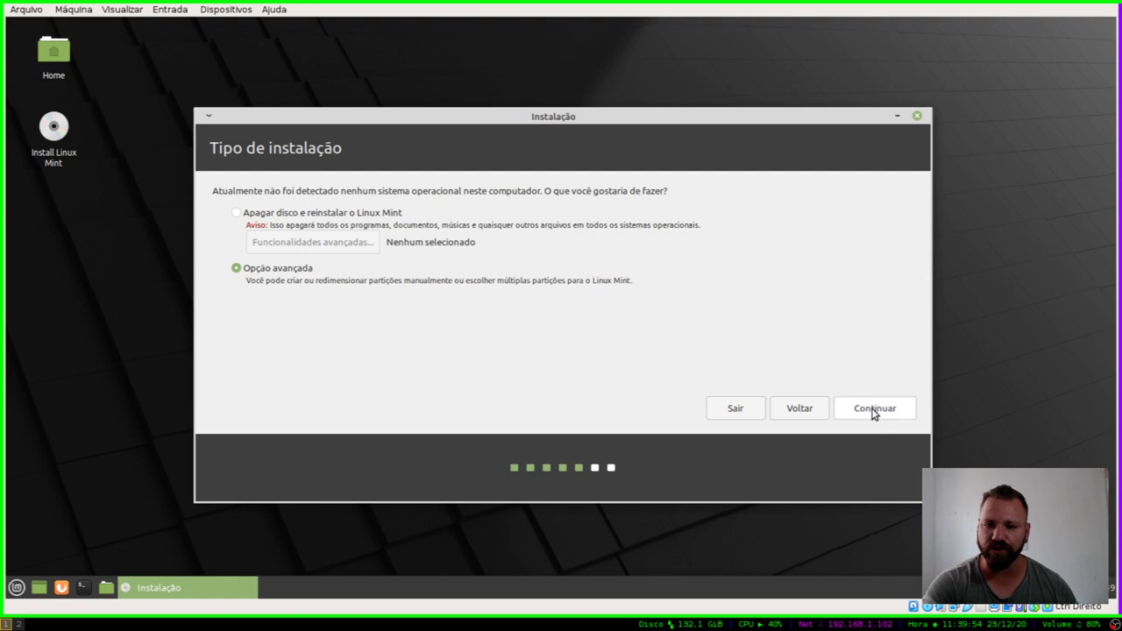
click(874, 409)
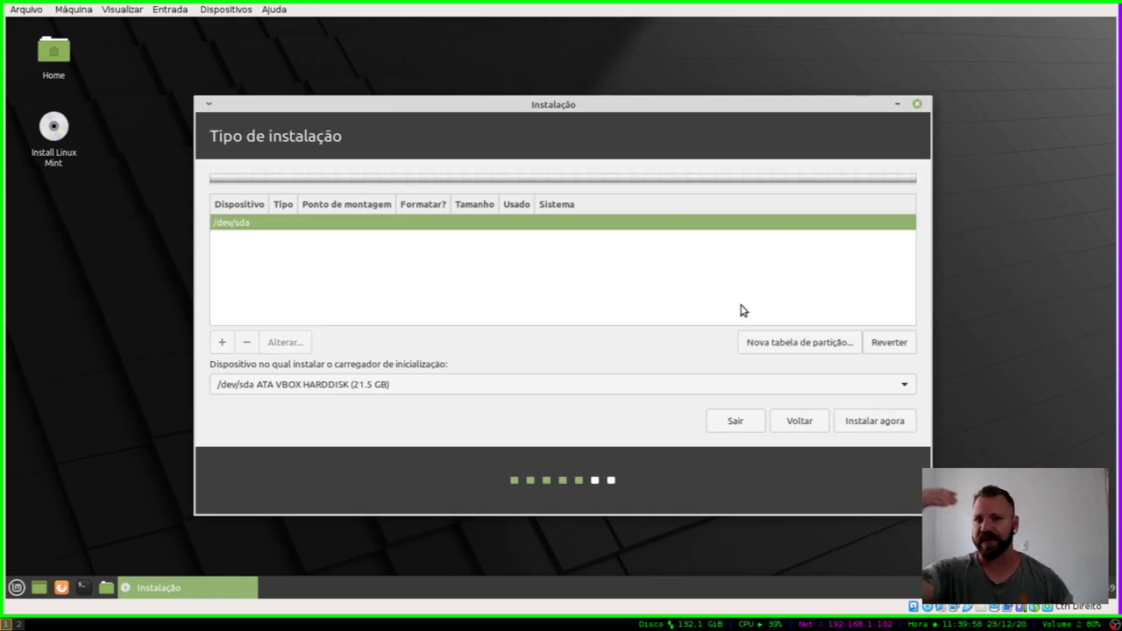
click(800, 421)
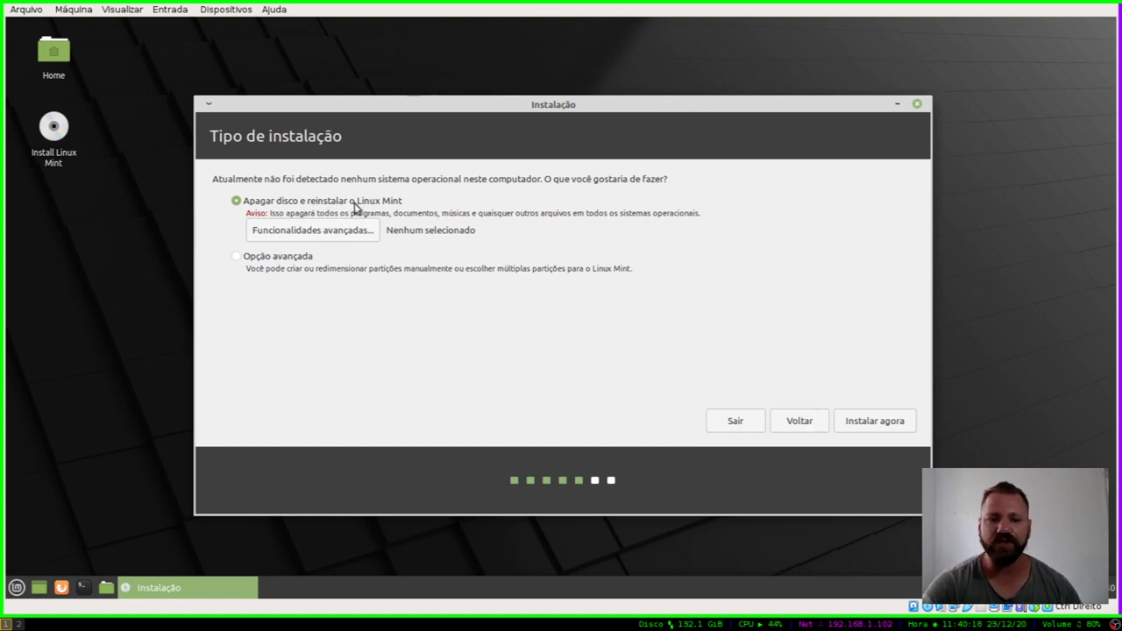
click(867, 419)
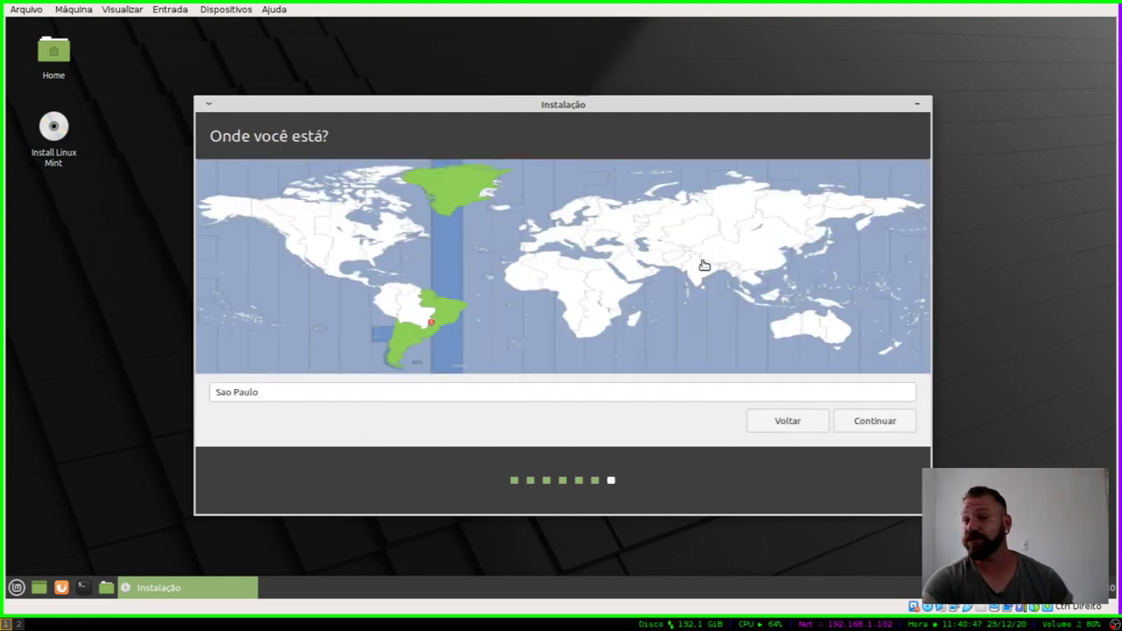
Step: Set the location to Sao Paulo on the map and continue
click(364, 394)
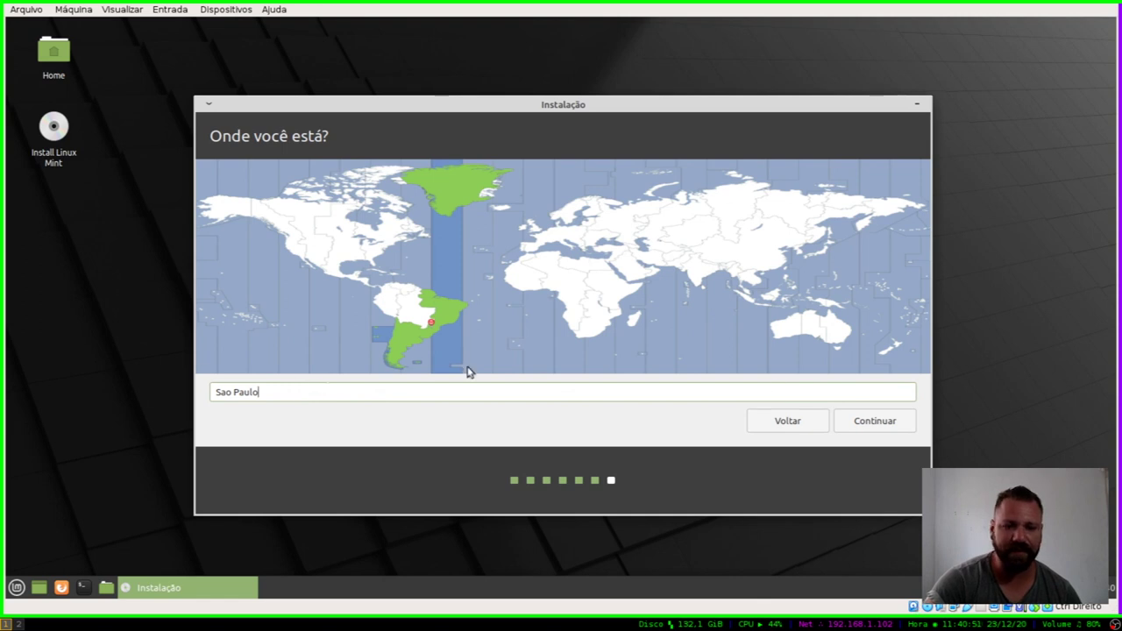
click(420, 335)
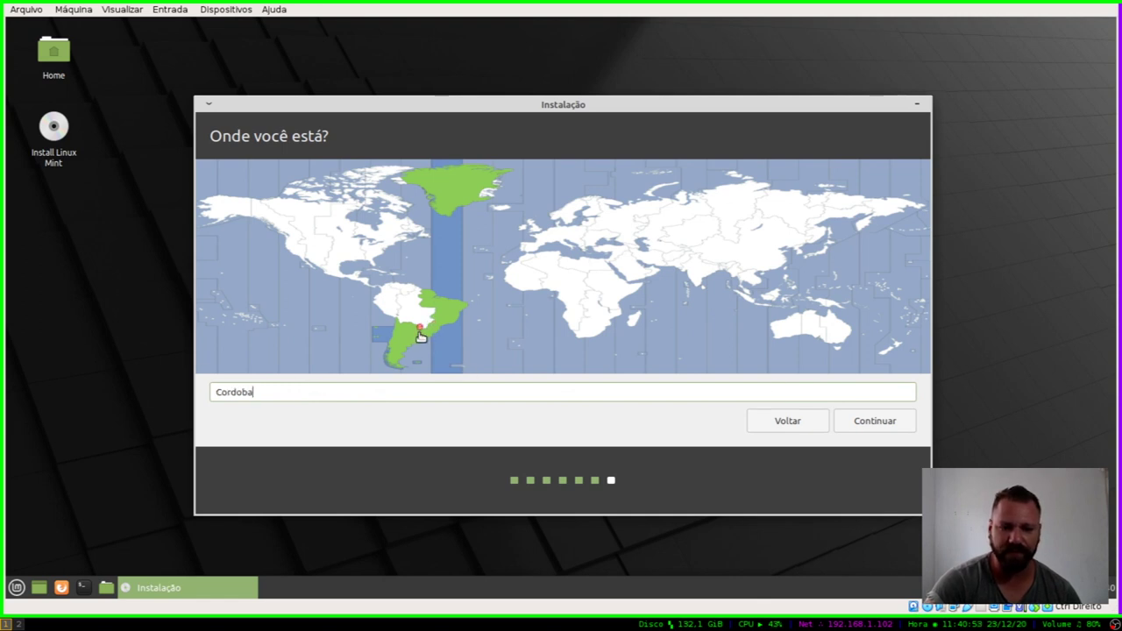
click(429, 332)
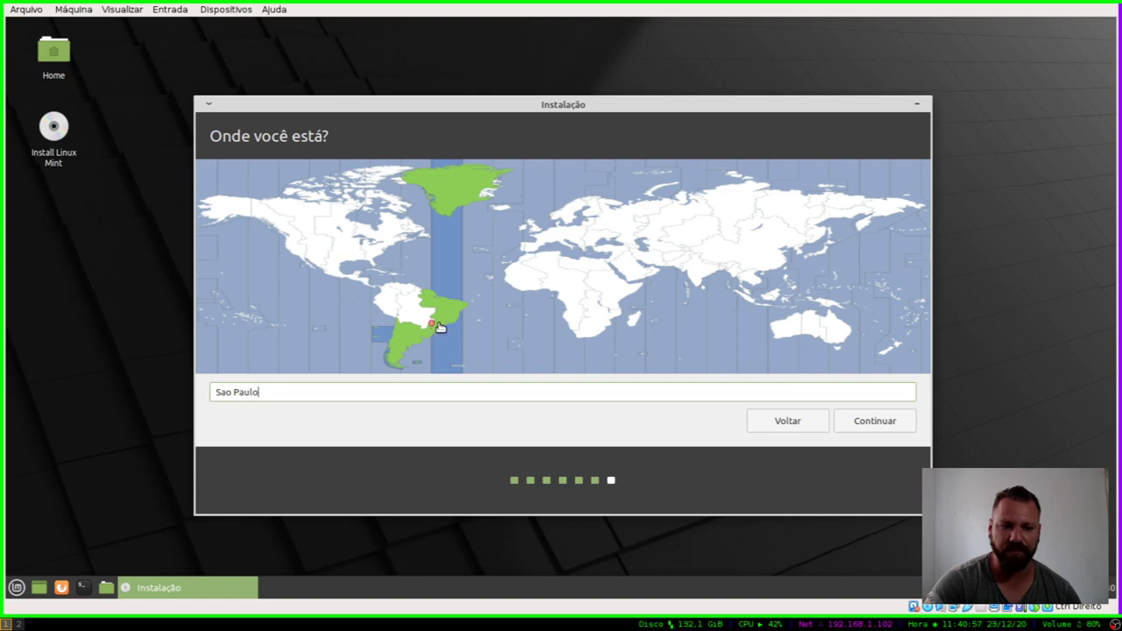
click(894, 429)
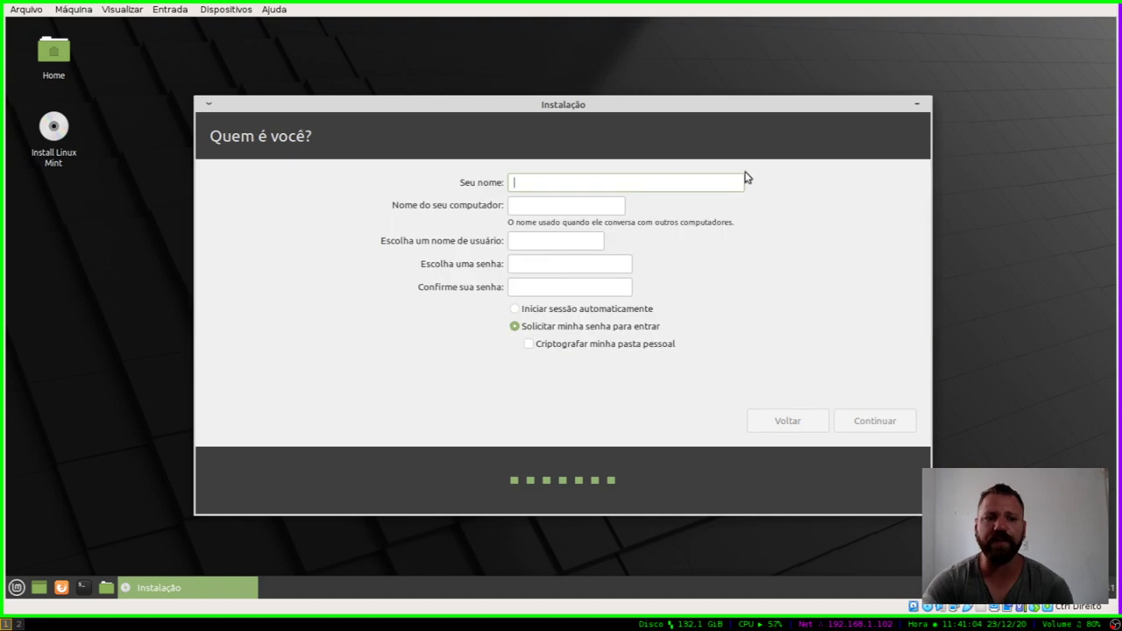
Step: Enter the user's full name, a custom computer name ending in '-Mint', and a username
text(Jefferson Carneiro)
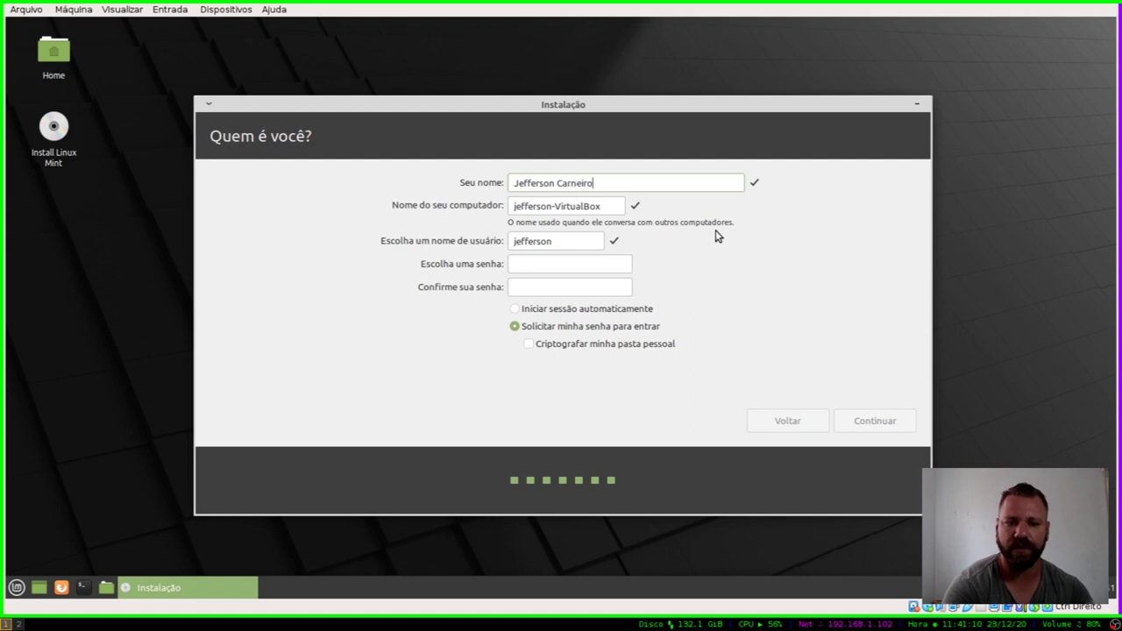
key(Tab)
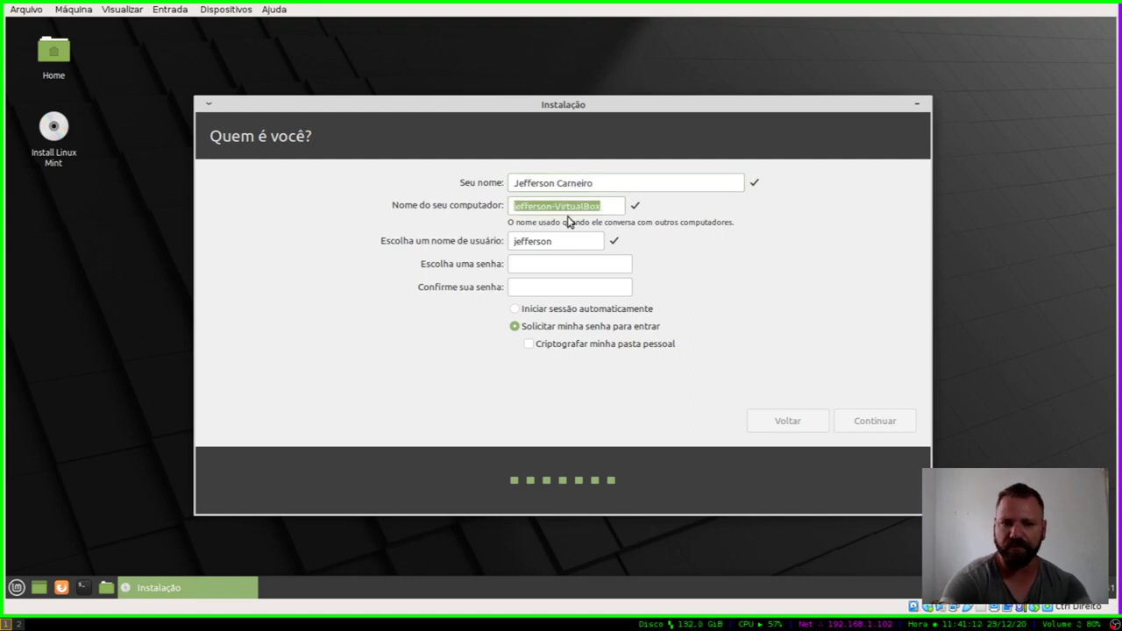
text(Jeffe)
text(-)
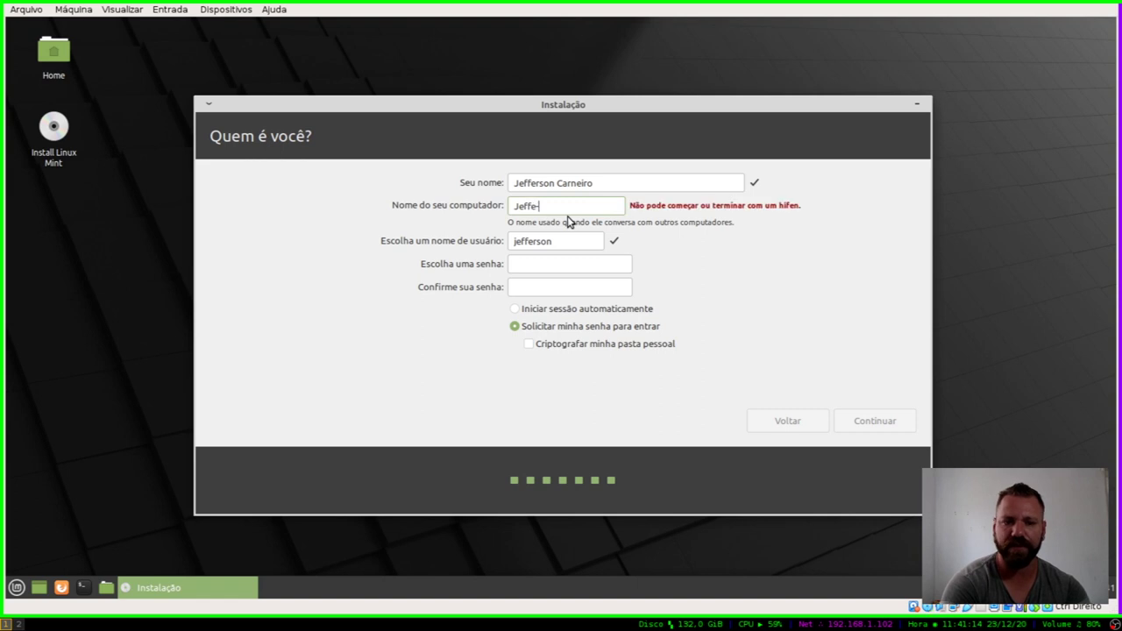
text(Mint)
key(Tab)
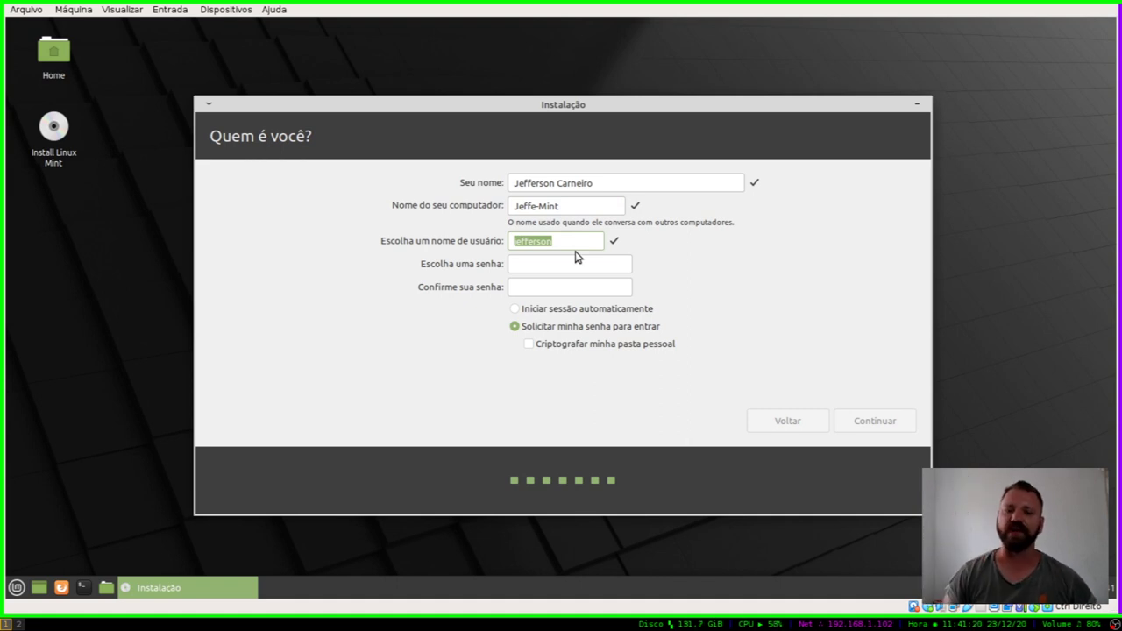
text(slackjeff)
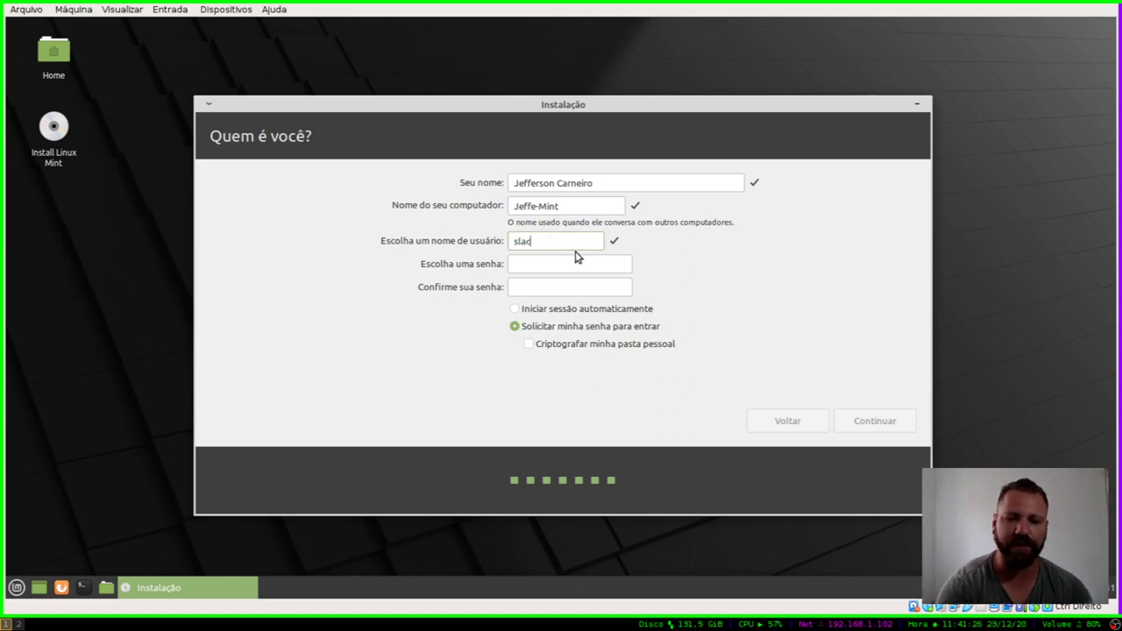
Step: Enter and confirm a short account password
click(580, 262)
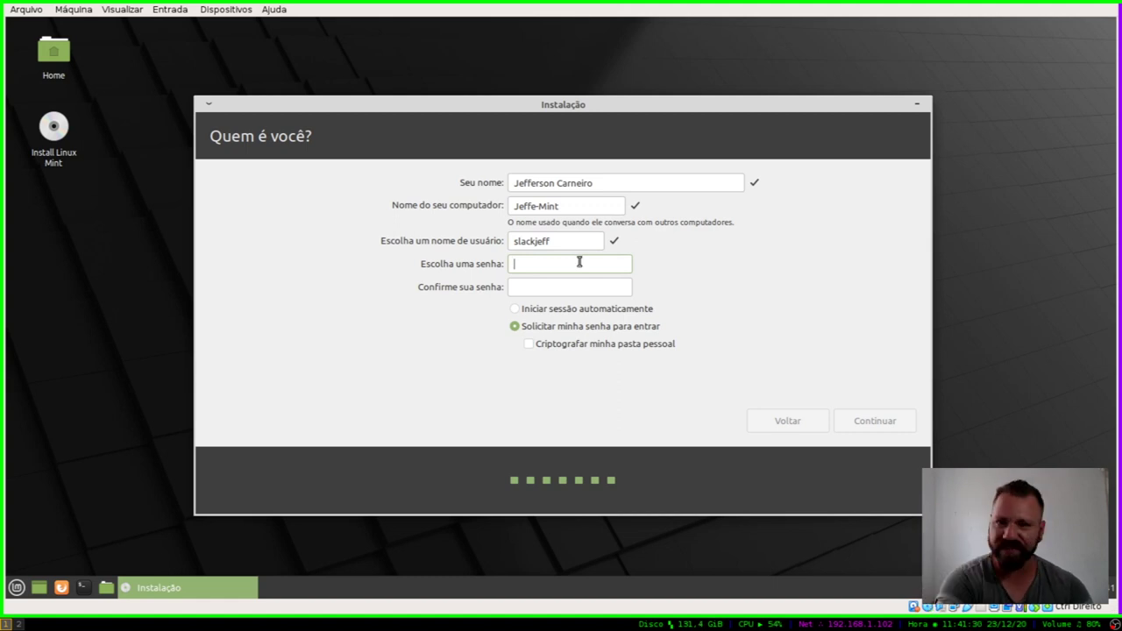
text(123)
key(Tab)
text(123)
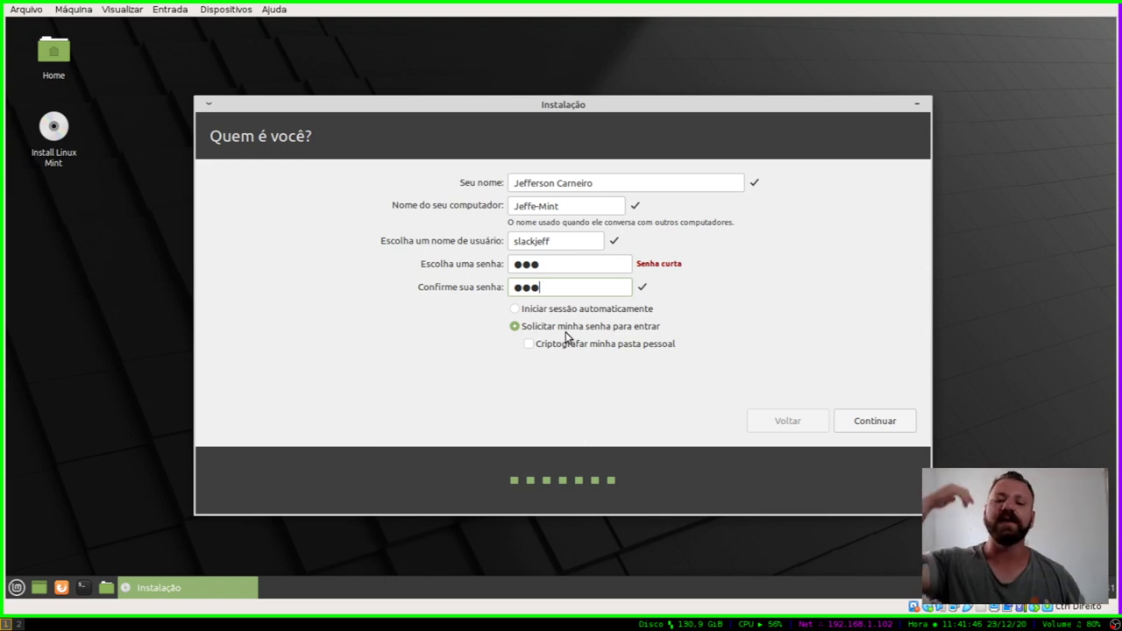
Step: Leave home folder encryption off and start the installation
double_click(532, 243)
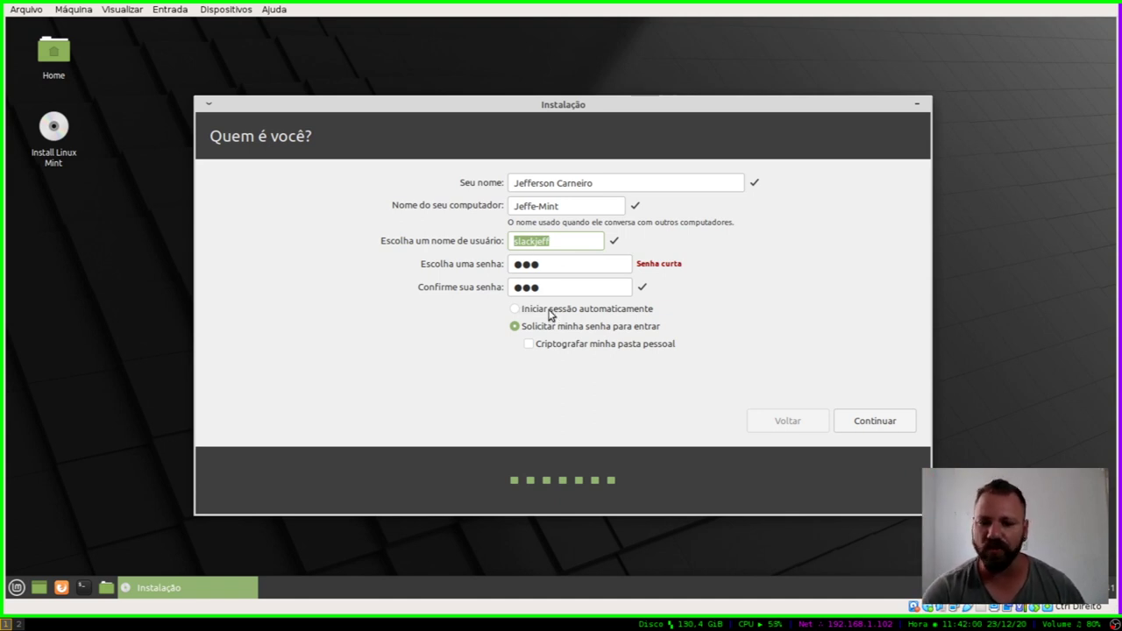
click(580, 348)
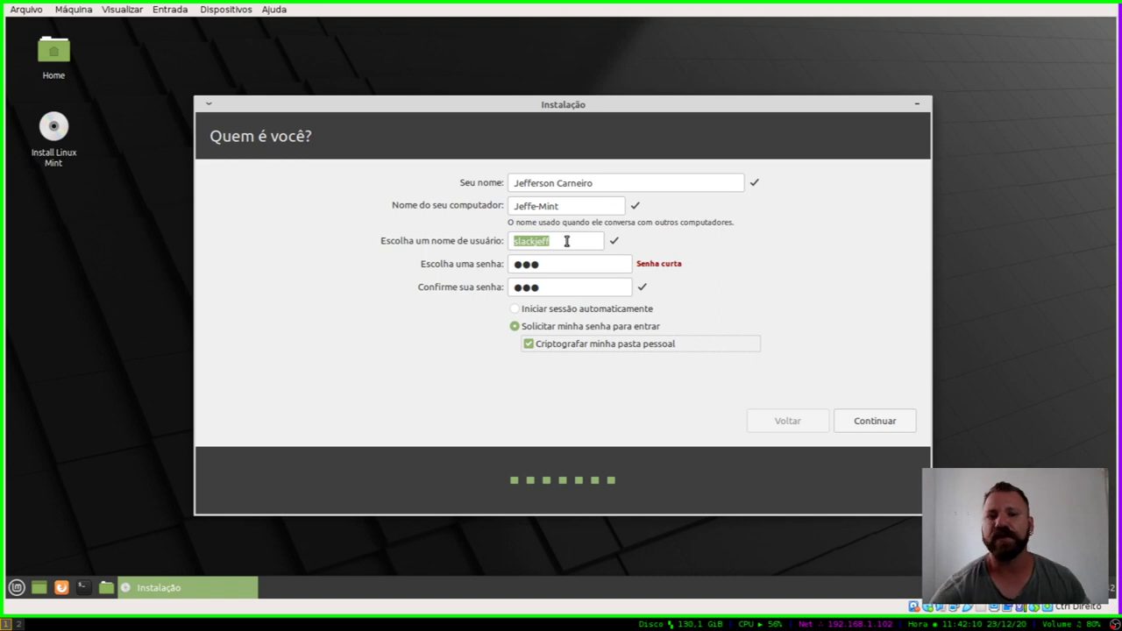
click(566, 347)
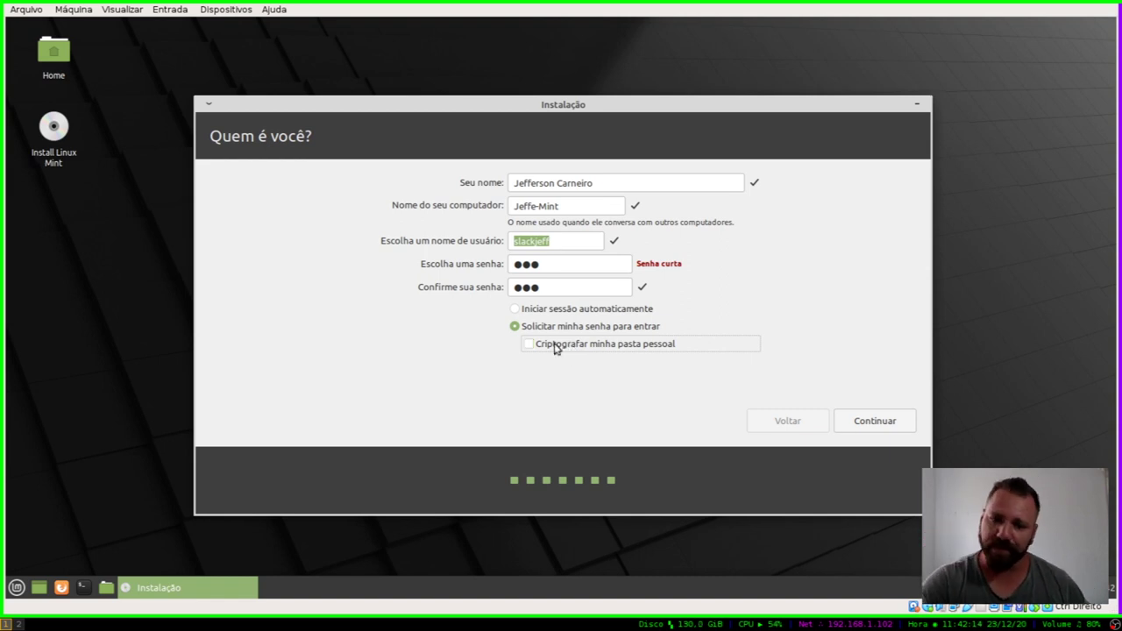
click(877, 422)
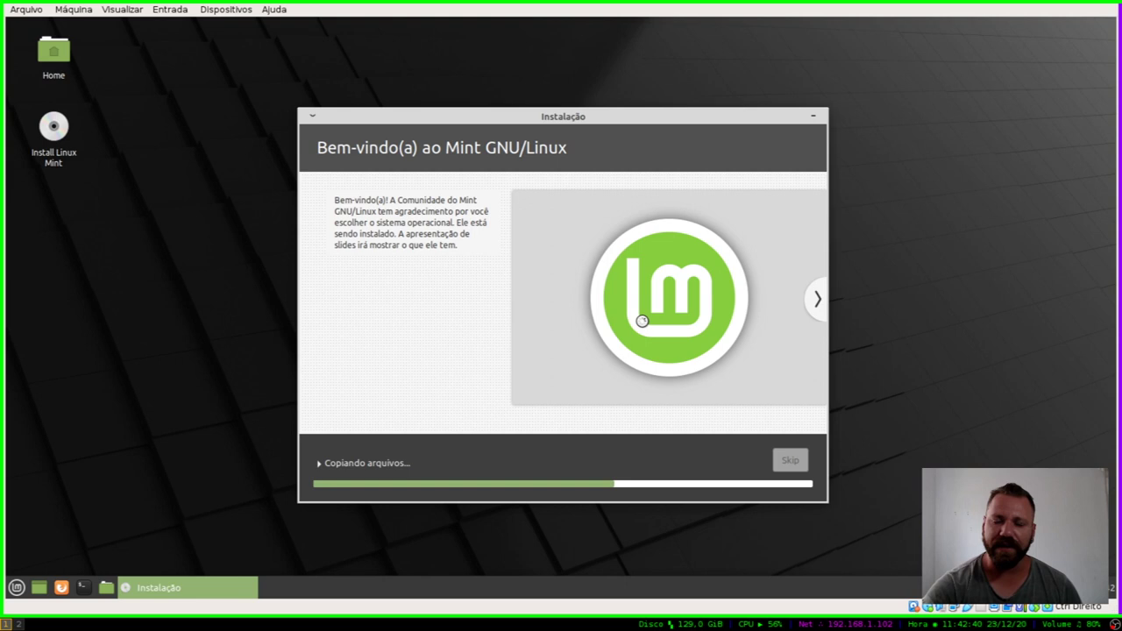
Step: Page through the installer slideshow while files copy until installation completes
click(816, 299)
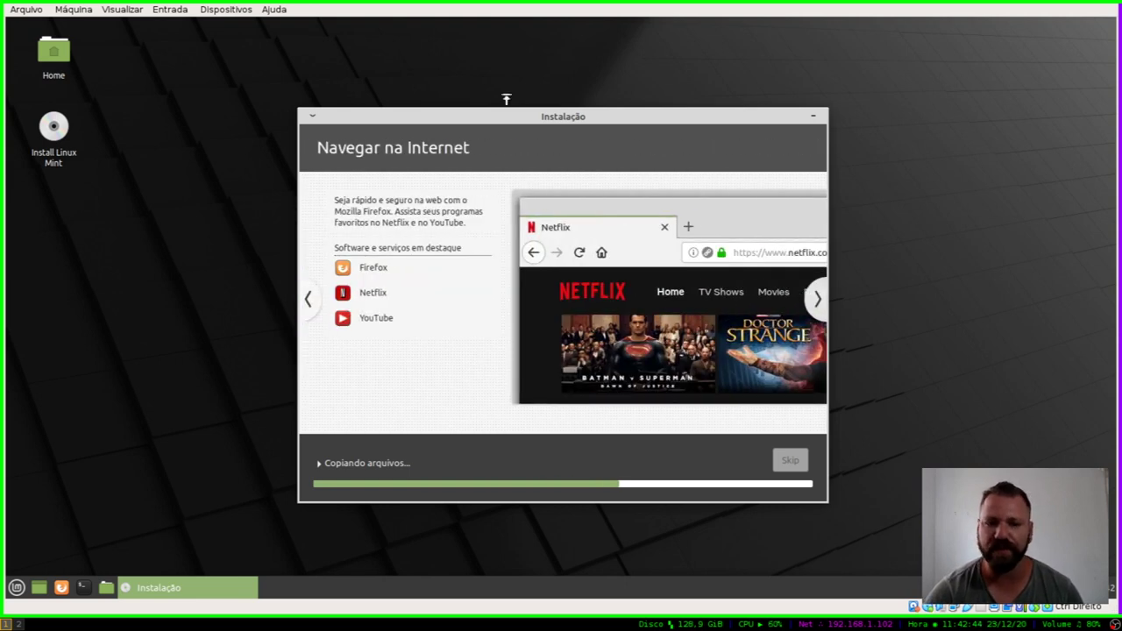
click(817, 303)
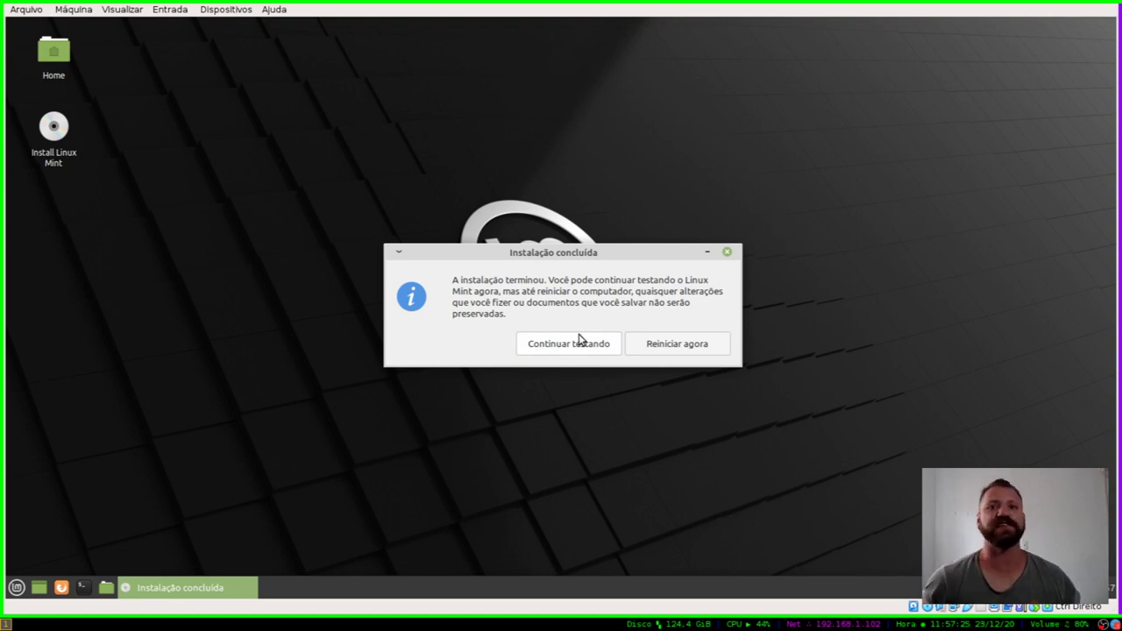
Step: Restart into the installed system and log in with the account password
click(707, 342)
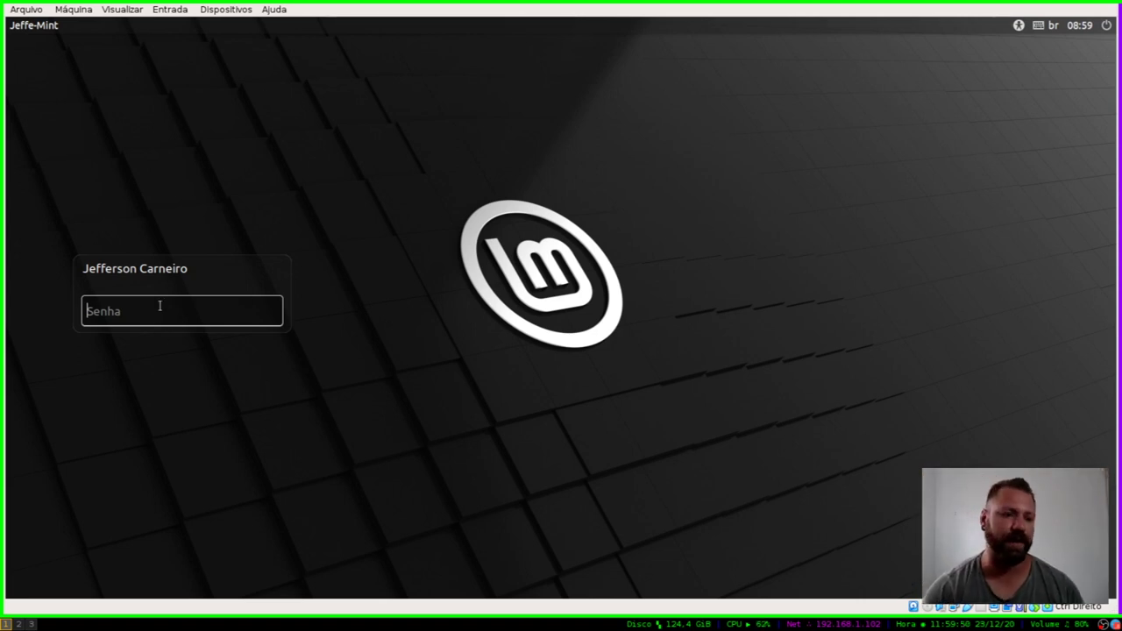
text(***)
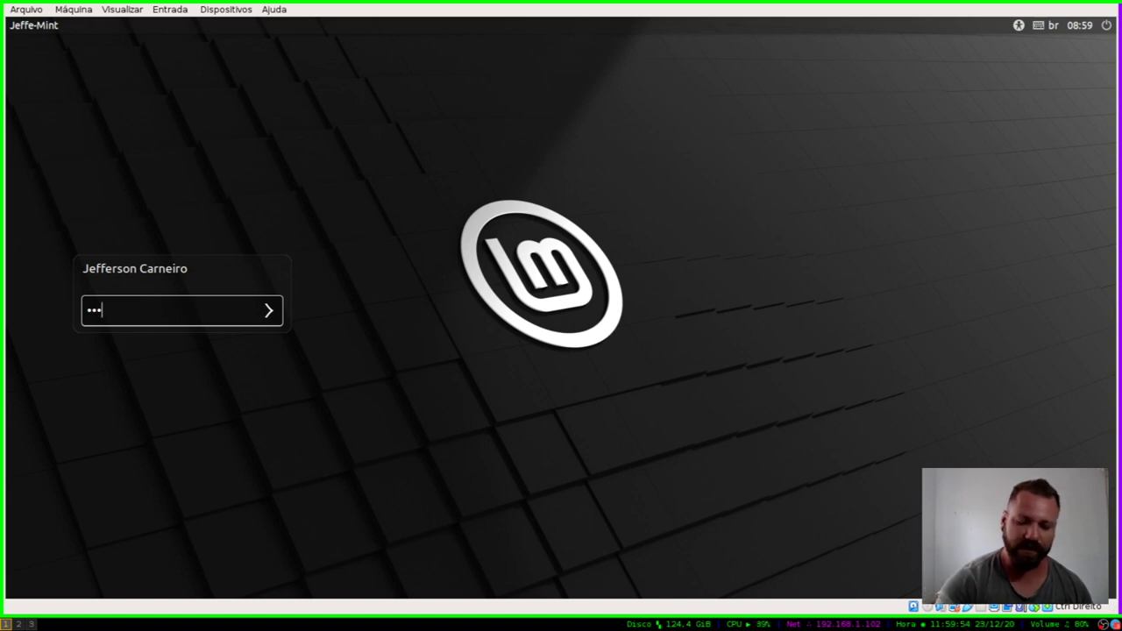
key(Return)
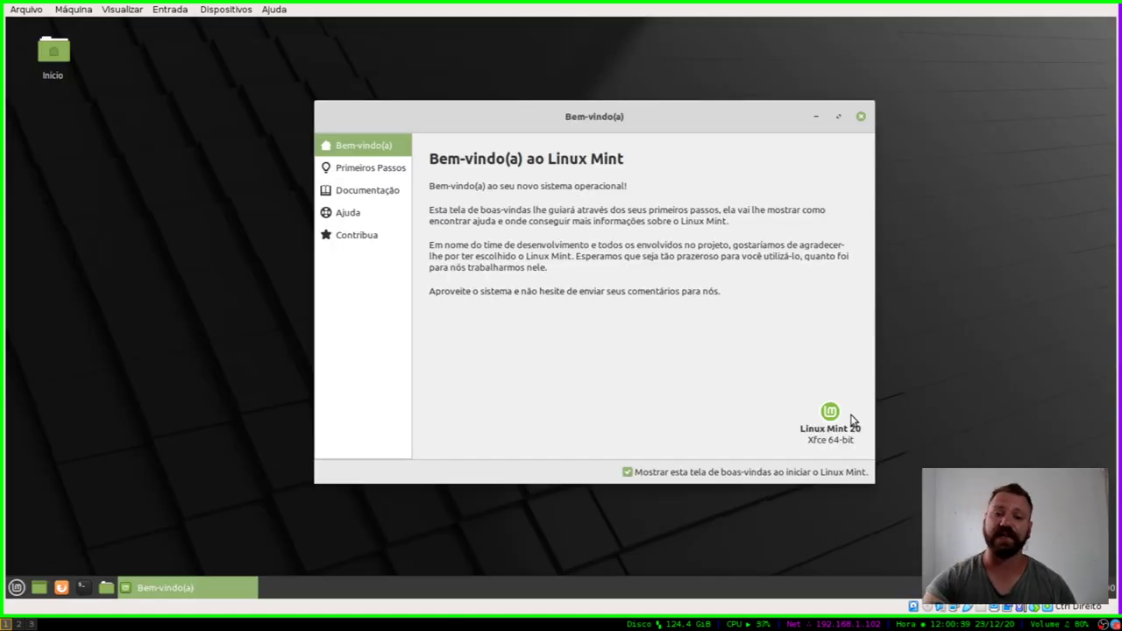
drag(621, 123, 727, 117)
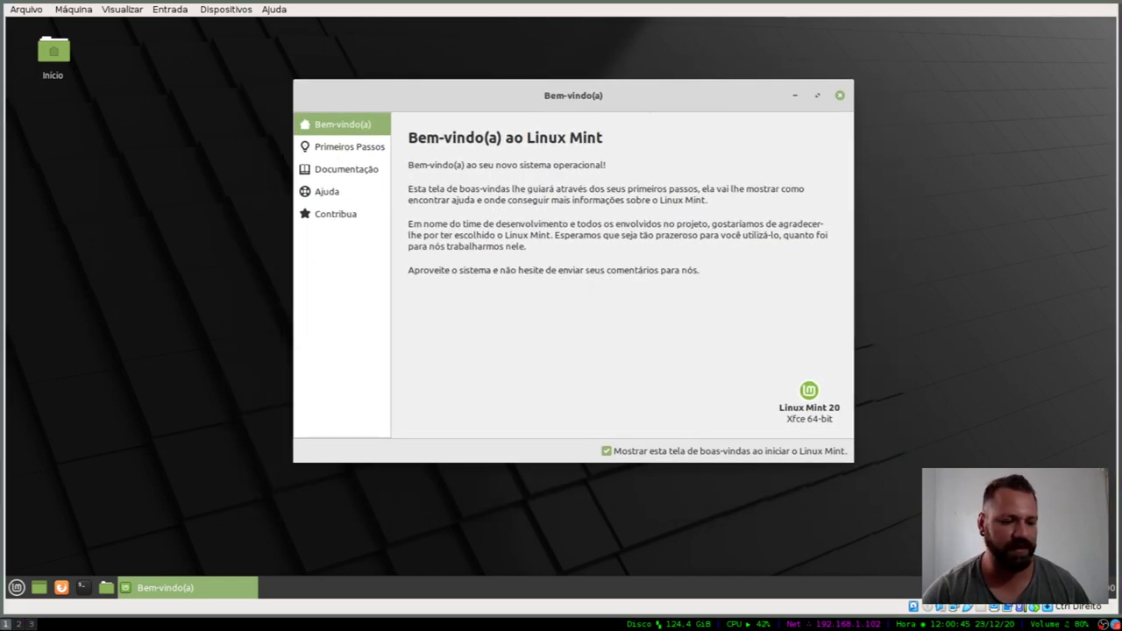
click(18, 586)
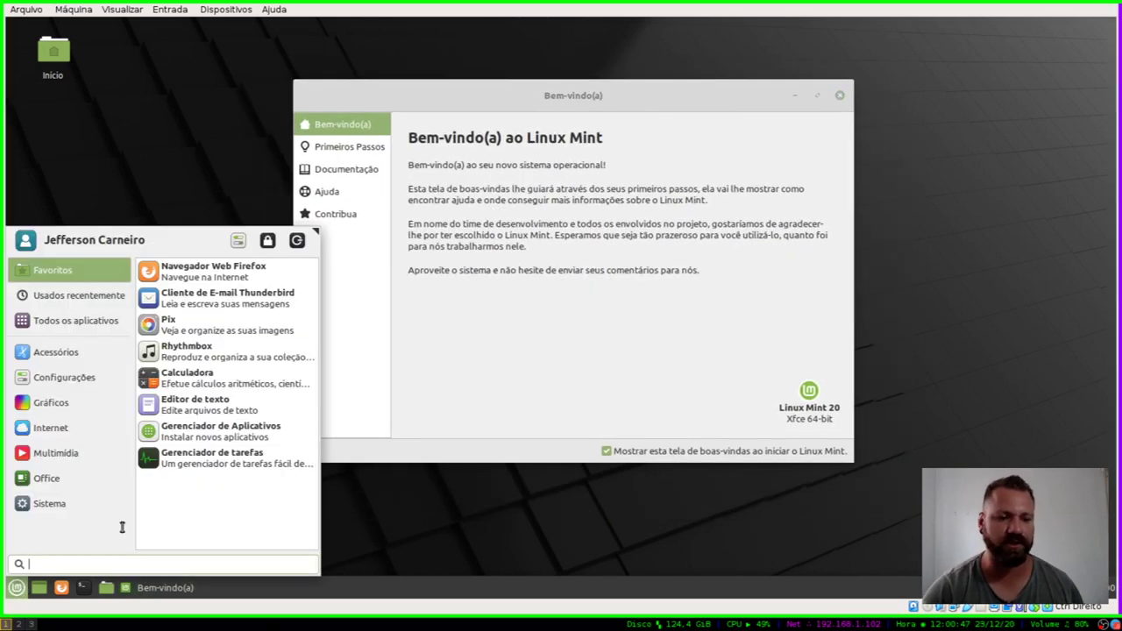
click(64, 377)
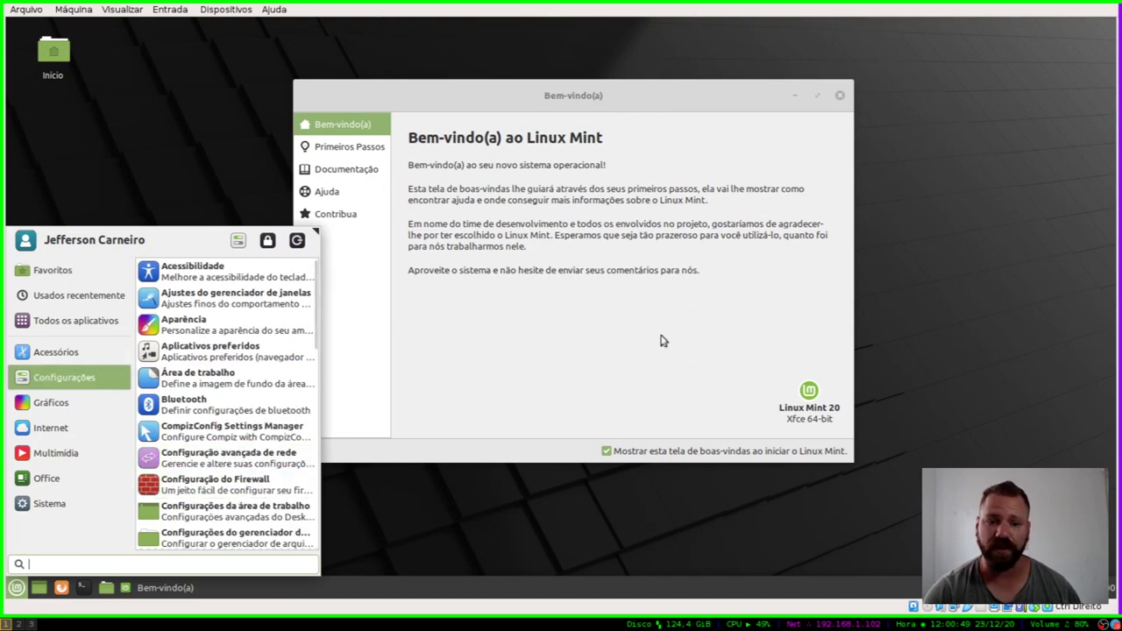
click(672, 101)
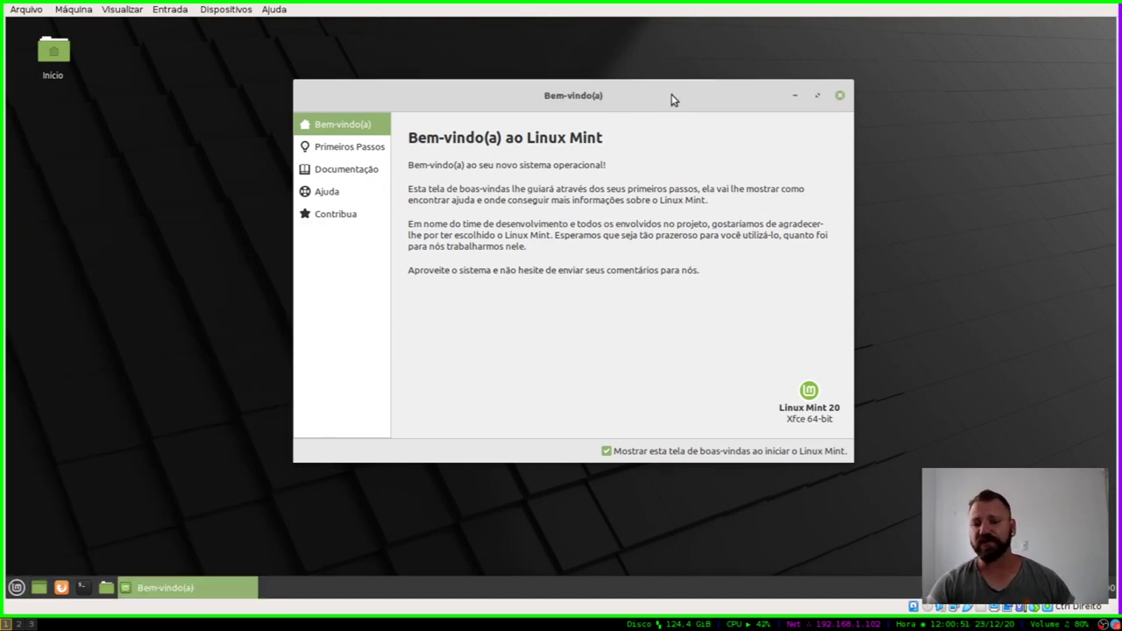